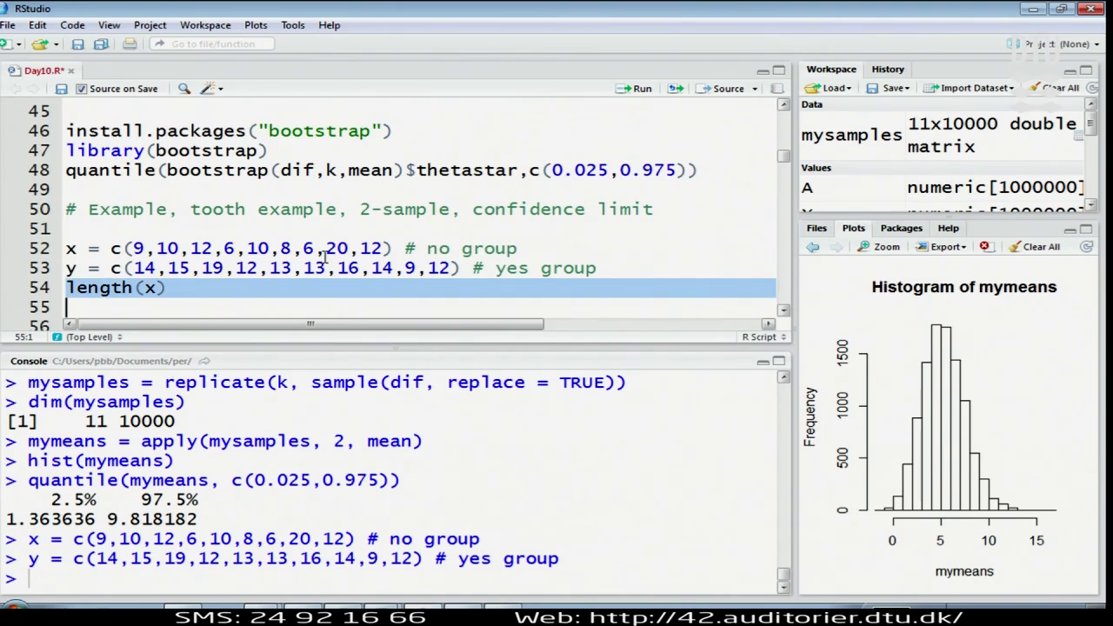
# - Duplicate the length(x) line as length(y) to count the yes group's values
pyautogui.write('length(x)')
pyautogui.press('Left')
pyautogui.press('BackSpace')
pyautogui.write('y')
pyautogui.hotkey('ctrl', 'Return')
pyautogui.hotkey('ctrl', 'Return')
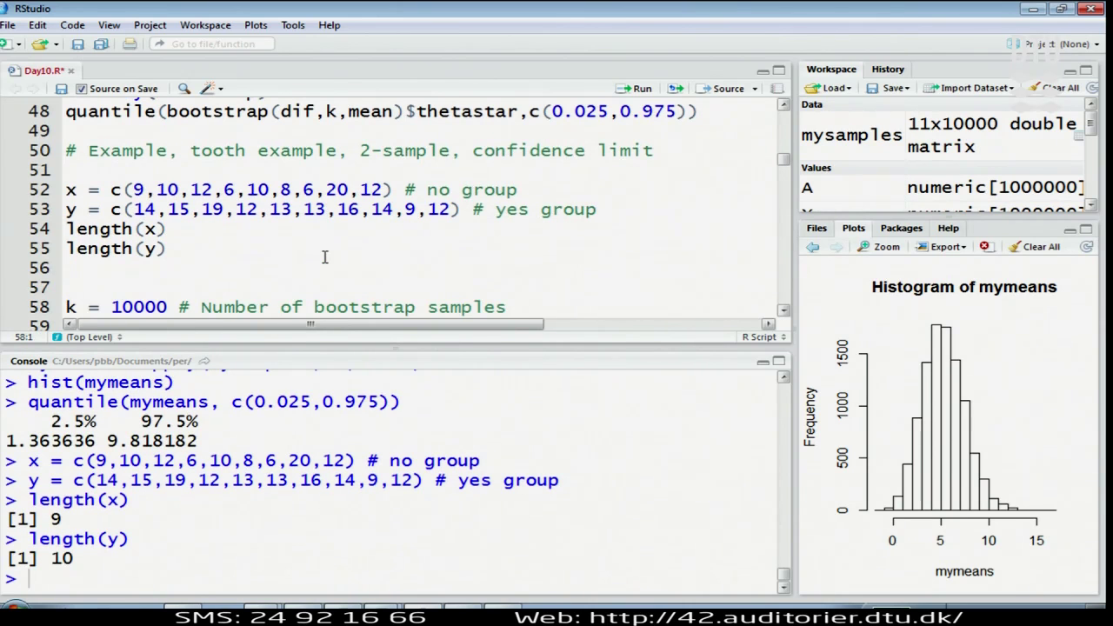
# - Set the number of bootstrap samples with k = 10000 and select the resampling lines
pyautogui.press('Down')
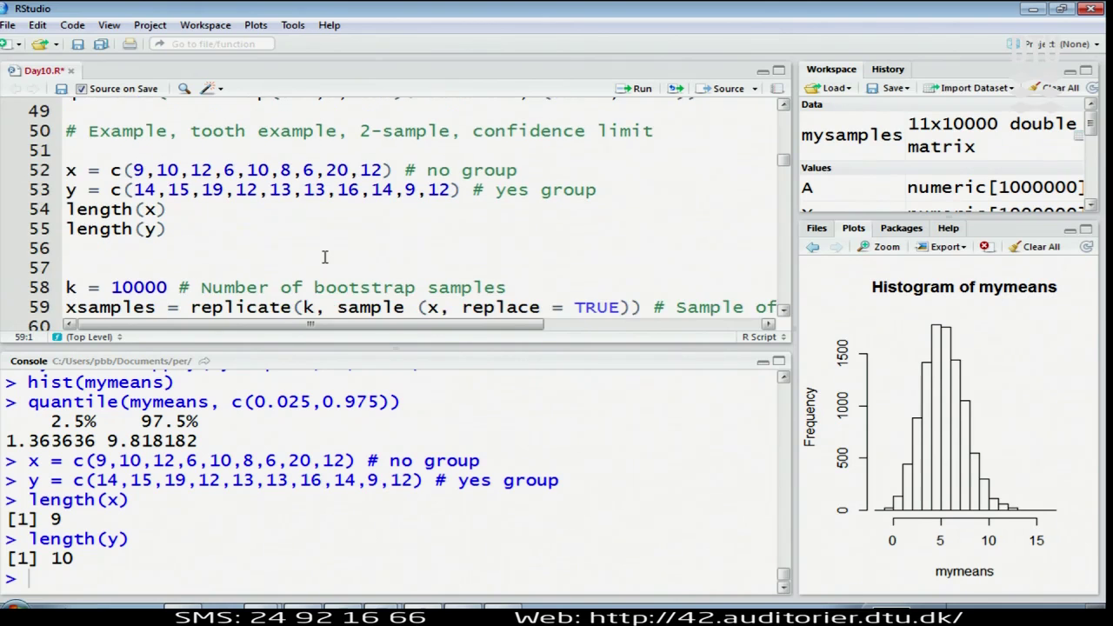
pyautogui.press('Down')
pyautogui.press('Up')
pyautogui.press('Up')
pyautogui.hotkey('ctrl', 'Return')
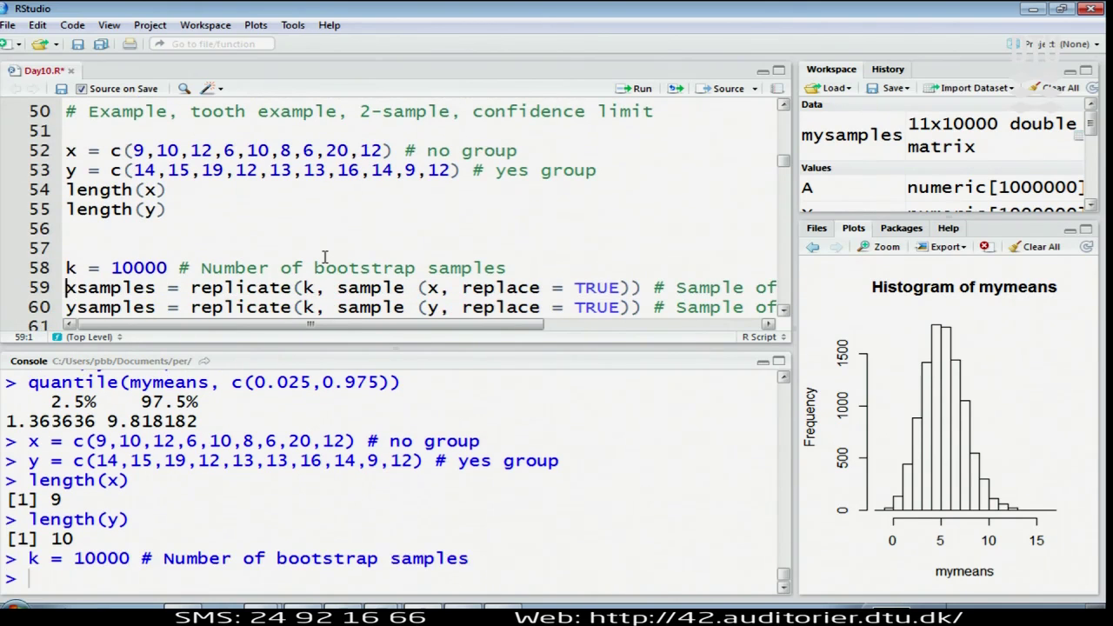
pyautogui.press('Down')
pyautogui.press('Up')
pyautogui.hotkey('shift', 'Down')
pyautogui.hotkey('shift', 'Down')
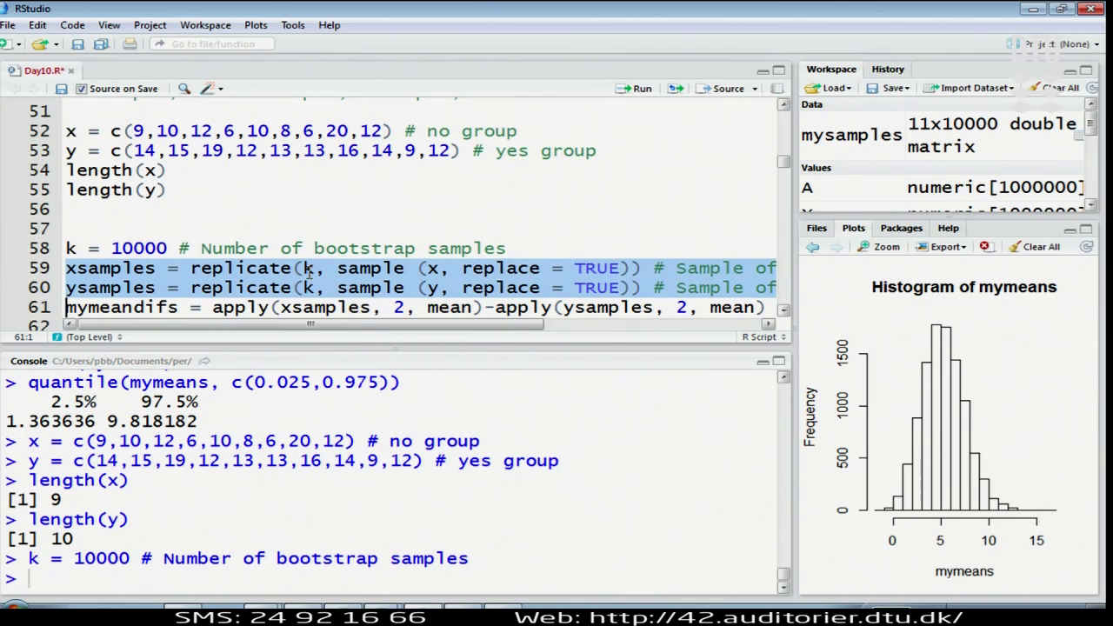
# - Highlight the replicate, sample and replace = TRUE parts of the xsamples and ysamples lines
pyautogui.click(311, 269)
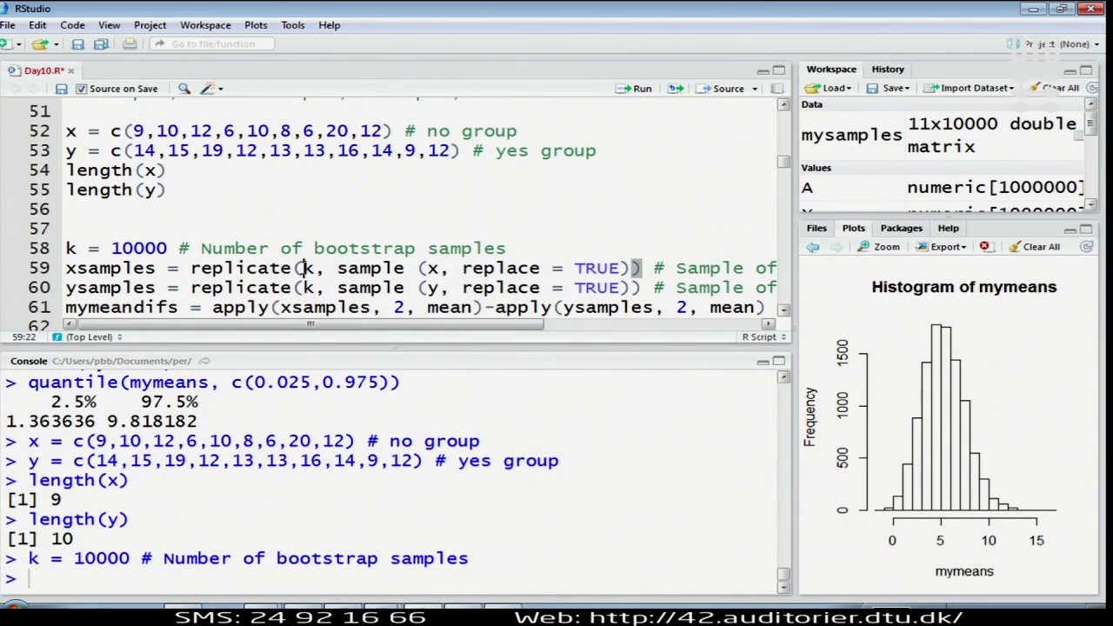
pyautogui.moveTo(292, 269); pyautogui.dragTo(198, 269)
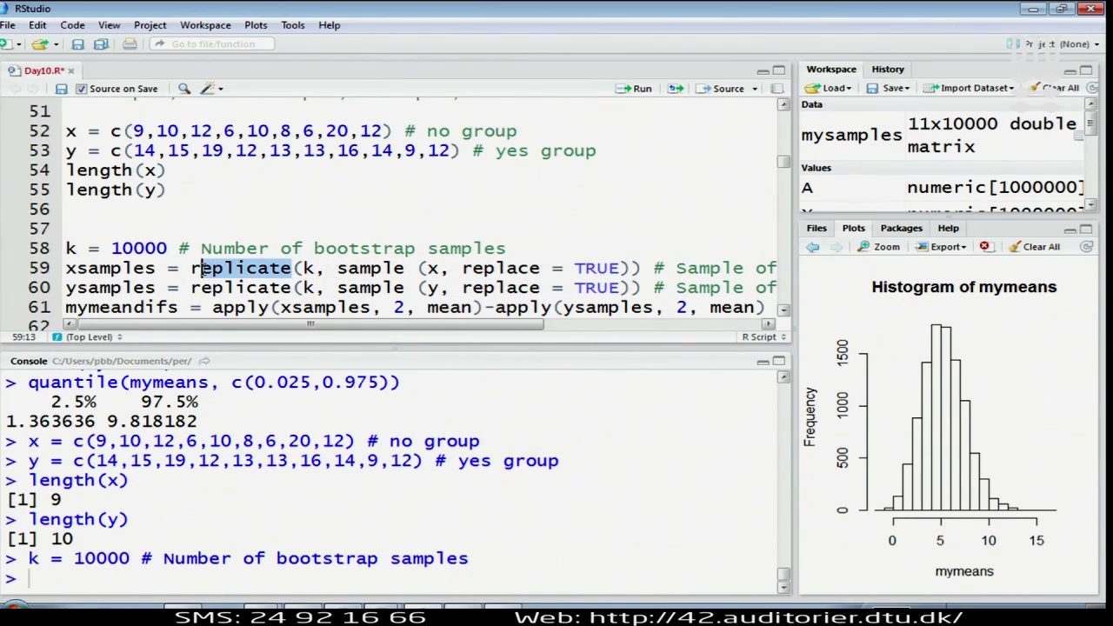
pyautogui.moveTo(338, 269); pyautogui.dragTo(612, 267)
pyautogui.click(430, 268)
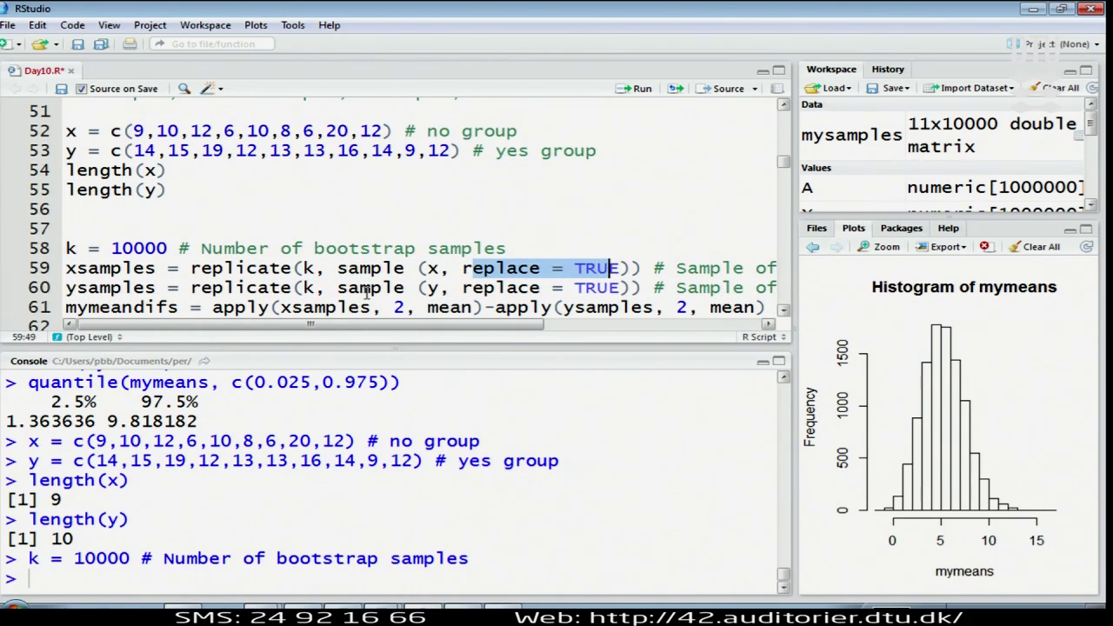
pyautogui.moveTo(190, 288); pyautogui.dragTo(320, 287)
pyautogui.doubleClick(365, 288)
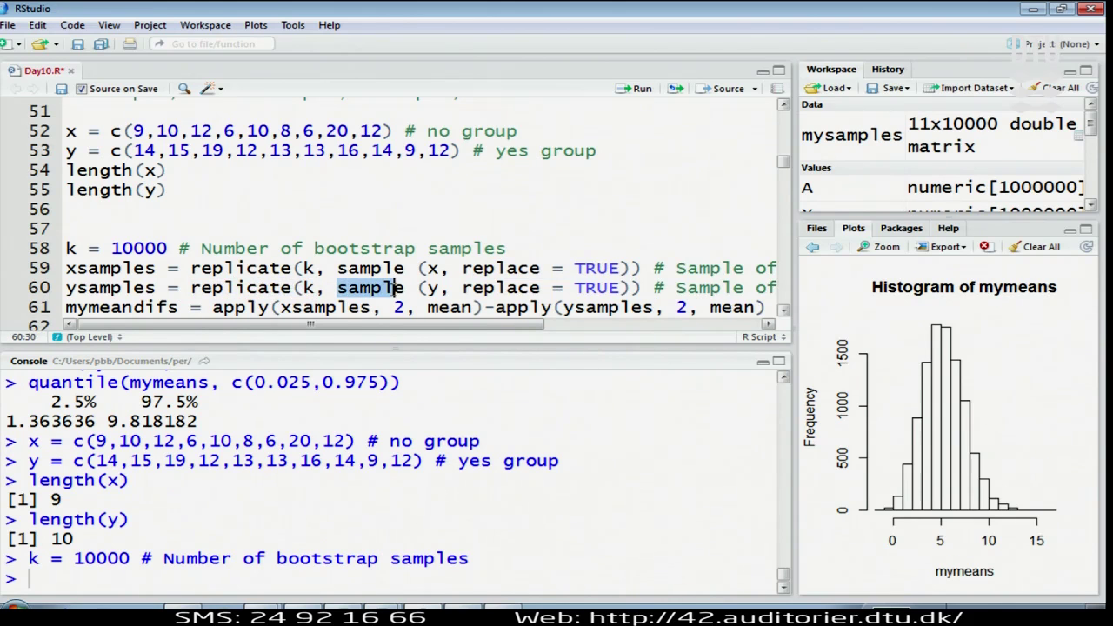
pyautogui.doubleClick(434, 288)
pyautogui.moveTo(462, 288); pyautogui.dragTo(644, 294)
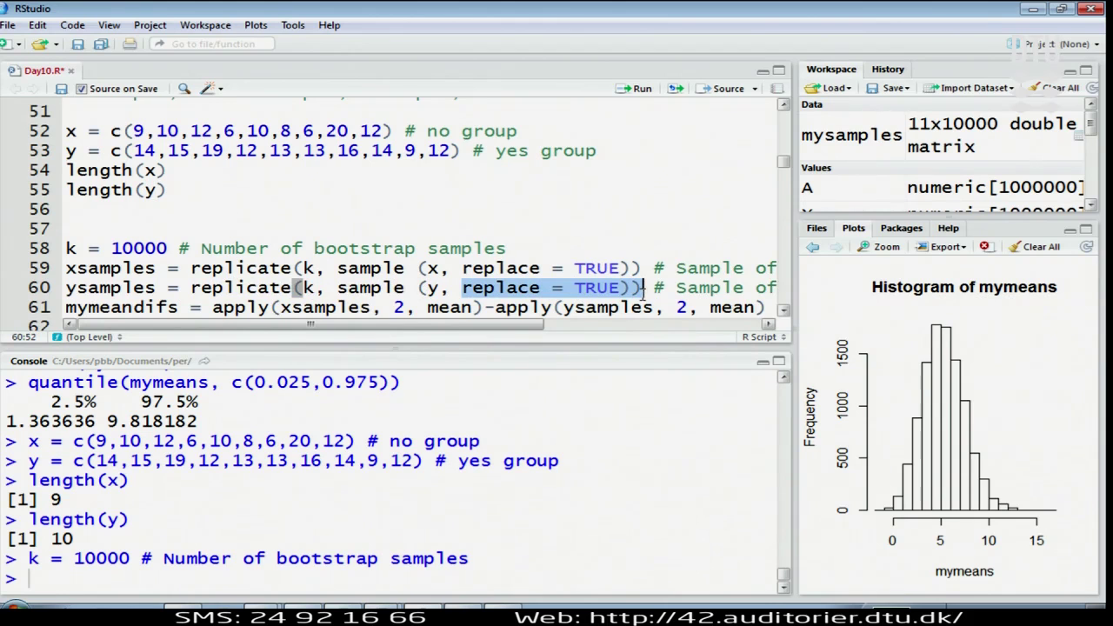
# - Run the xsamples and ysamples lines to draw 10000 resamples of each group
pyautogui.press('Up')
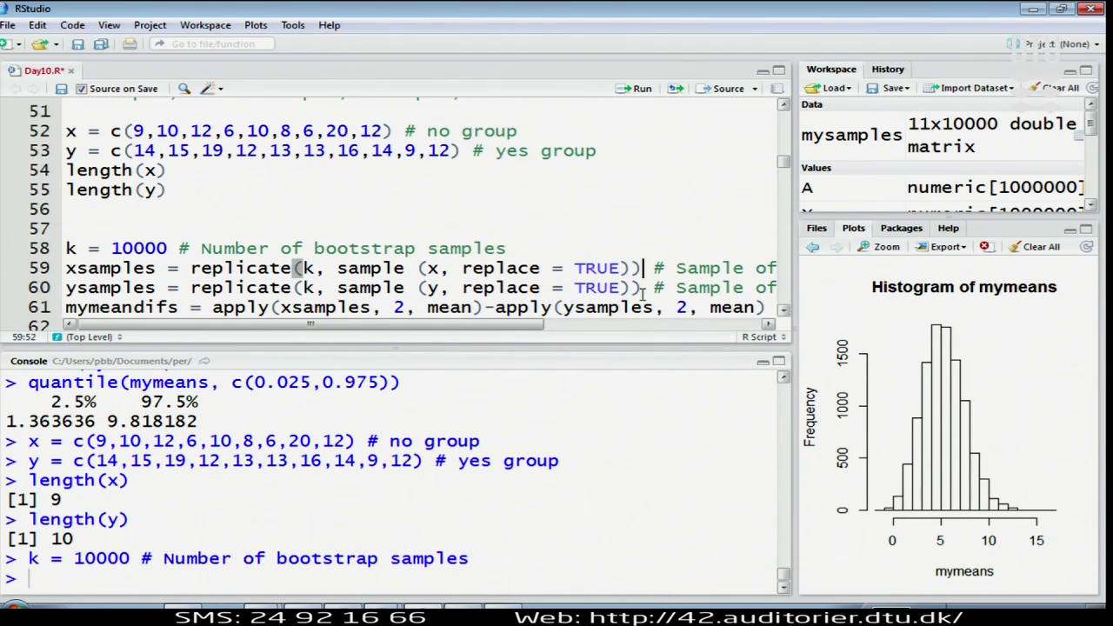
pyautogui.hotkey('ctrl', 'Return')
pyautogui.hotkey('ctrl', 'Return')
pyautogui.hotkey('ctrl', 'Right')
pyautogui.hotkey('ctrl', 'Right')
pyautogui.hotkey('ctrl', 'Left')
pyautogui.hotkey('ctrl', 'Right')
pyautogui.hotkey('ctrl', 'Left')
pyautogui.hotkey('ctrl', 'shift', 'Right')
pyautogui.hotkey('ctrl', 'shift', 'Right')
pyautogui.hotkey('ctrl', 'shift', 'Right')
pyautogui.hotkey('ctrl', 'shift', 'Right')
pyautogui.hotkey('ctrl', 'shift', 'Right')
pyautogui.hotkey('shift', 'Right')
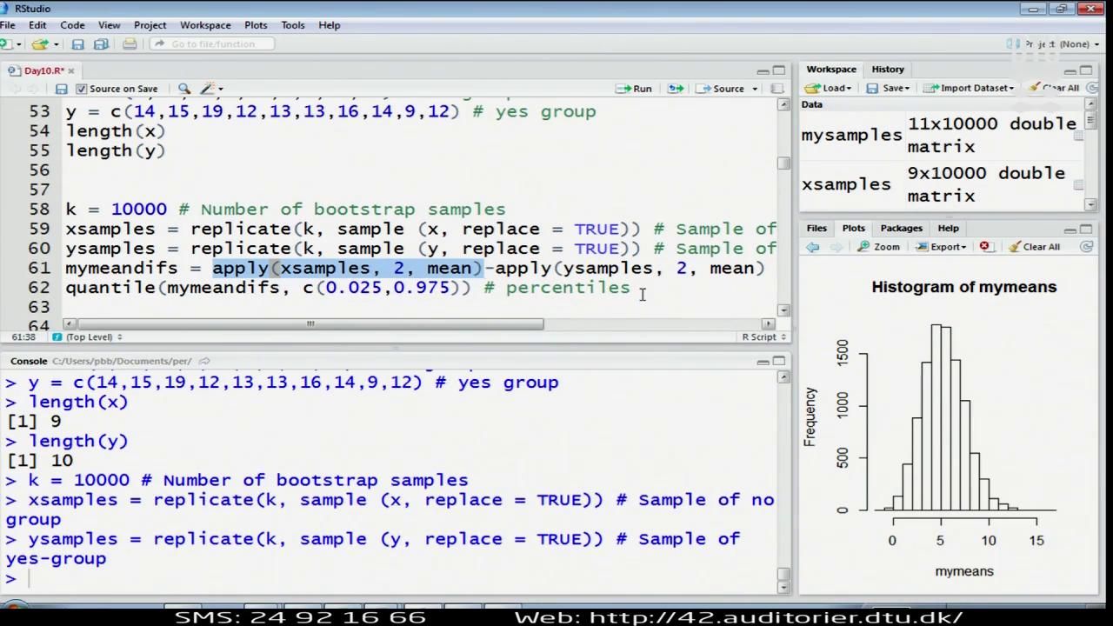
# - Compute mymeandifs, the 10000 bootstrap differences between the x and y means
pyautogui.press('Right')
pyautogui.hotkey('ctrl', 'Return')
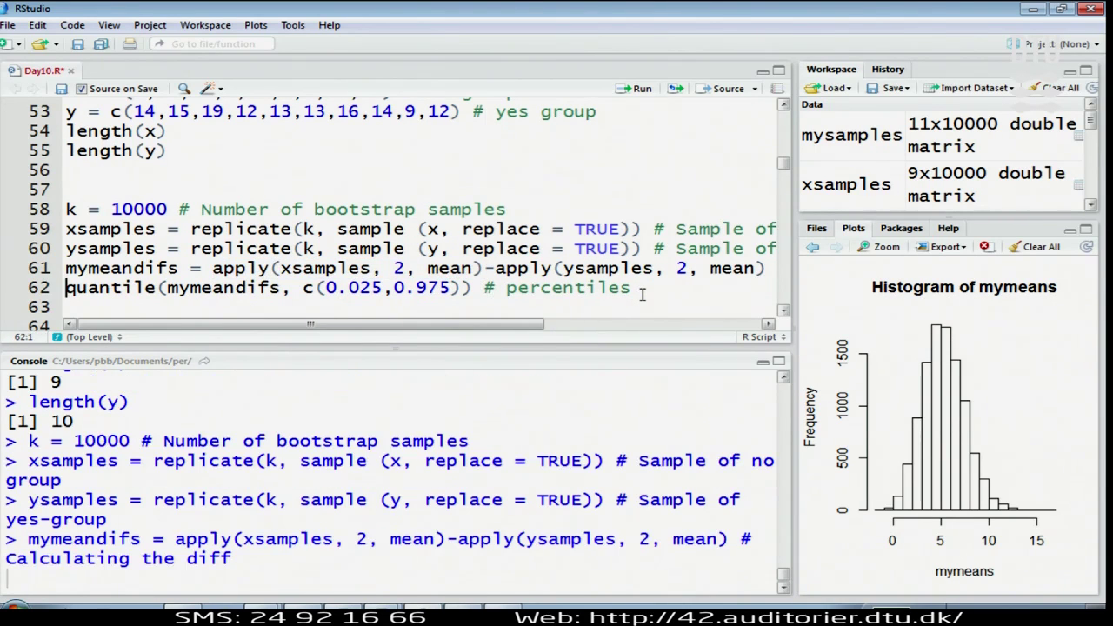
pyautogui.click(172, 290)
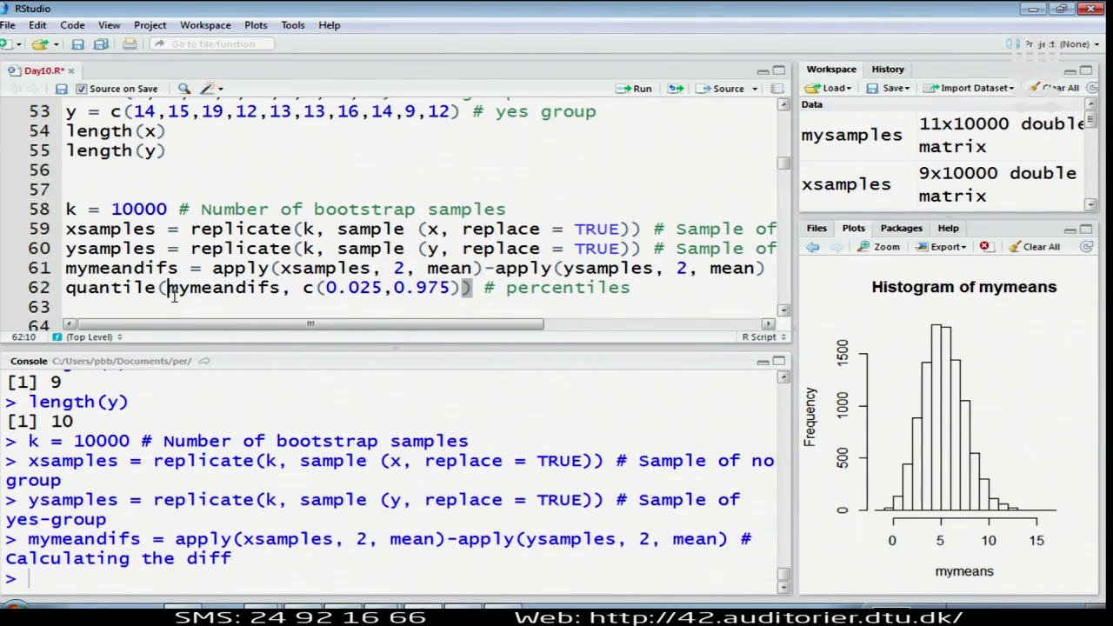
pyautogui.press('Home')
# - Add a hist(mymeandifs) line above the quantile line and plot it
pyautogui.press('Return')
pyautogui.press('Up')
pyautogui.write('hist(mymeandig')
pyautogui.write('s')
pyautogui.hotkey('ctrl', 'Return')
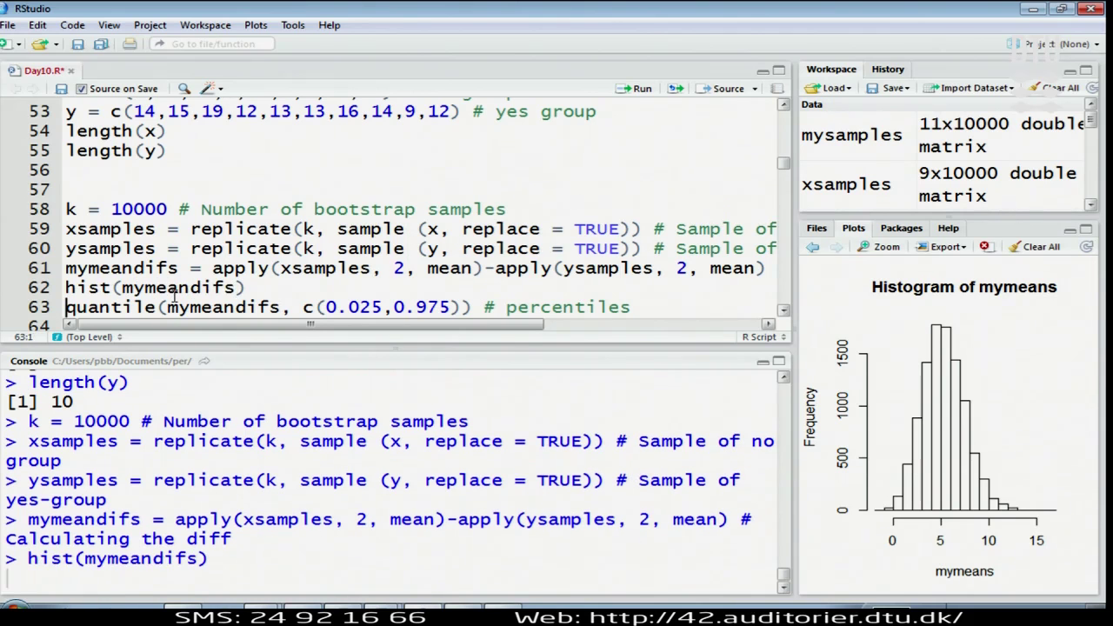
# - Enlarge the plot pane to view the mymeandifs histogram, then widen the script and console again
pyautogui.moveTo(793, 353); pyautogui.dragTo(417, 409)
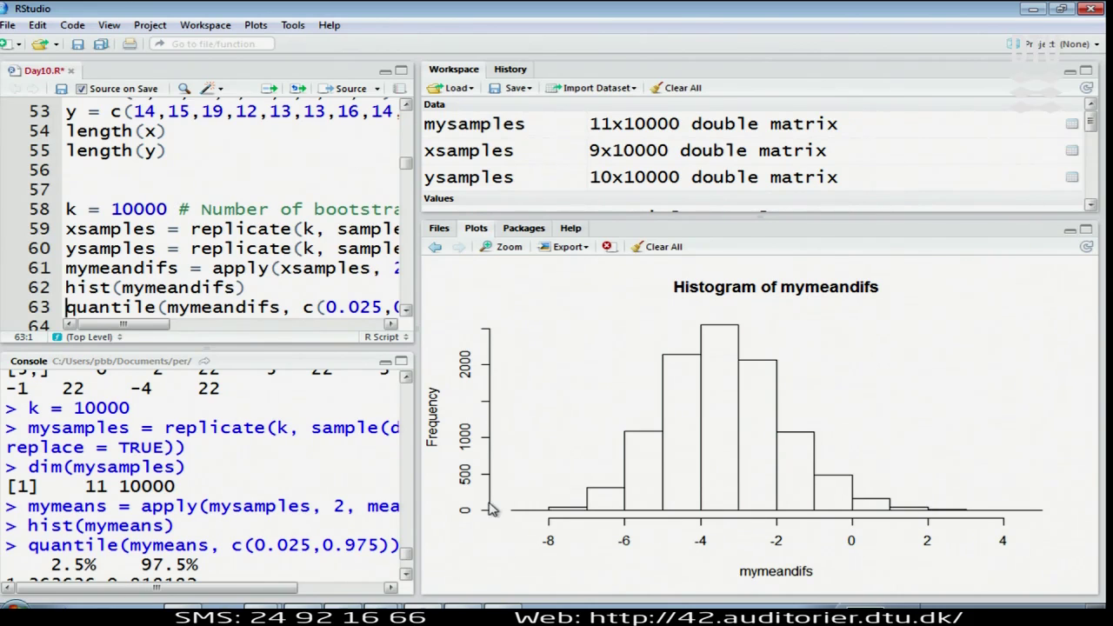
pyautogui.scroll(-2, 234, 222)
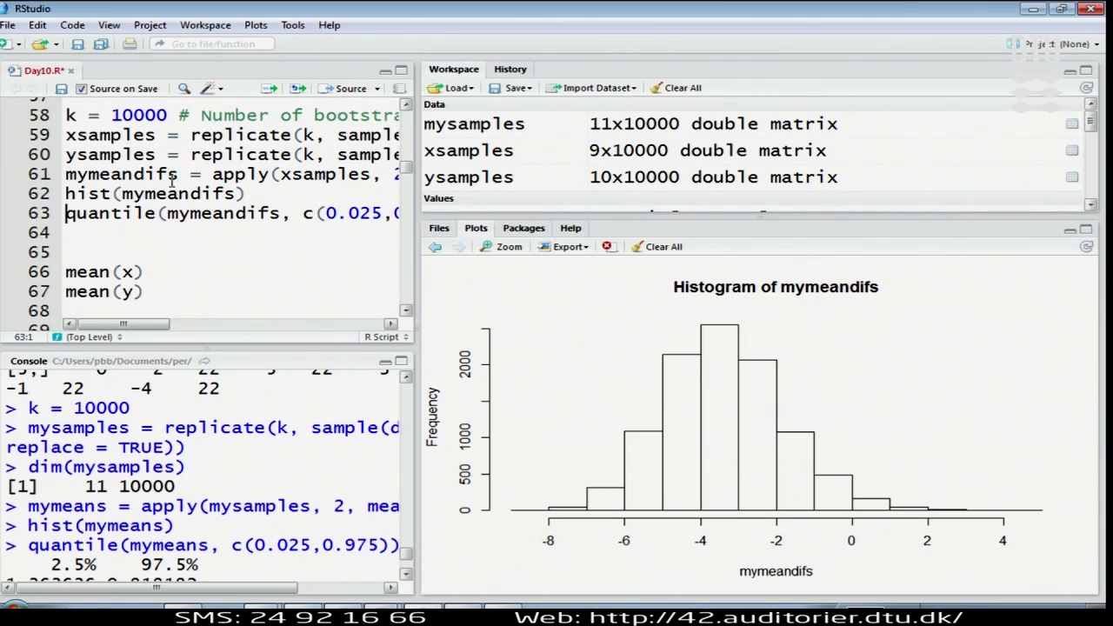
pyautogui.click(184, 273)
pyautogui.press('Down')
pyautogui.press('Down')
pyautogui.press('Down')
pyautogui.press('Down')
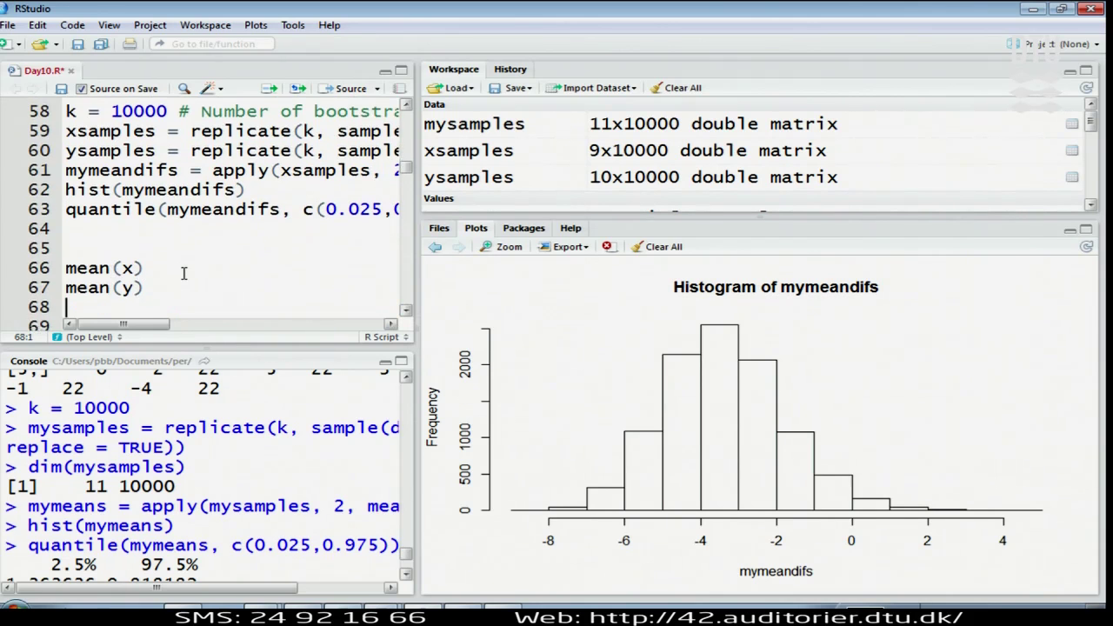
pyautogui.press('Up')
pyautogui.press('Up')
pyautogui.press('Up')
pyautogui.press('Up')
pyautogui.press('Up')
pyautogui.press('Up')
pyautogui.press('Up')
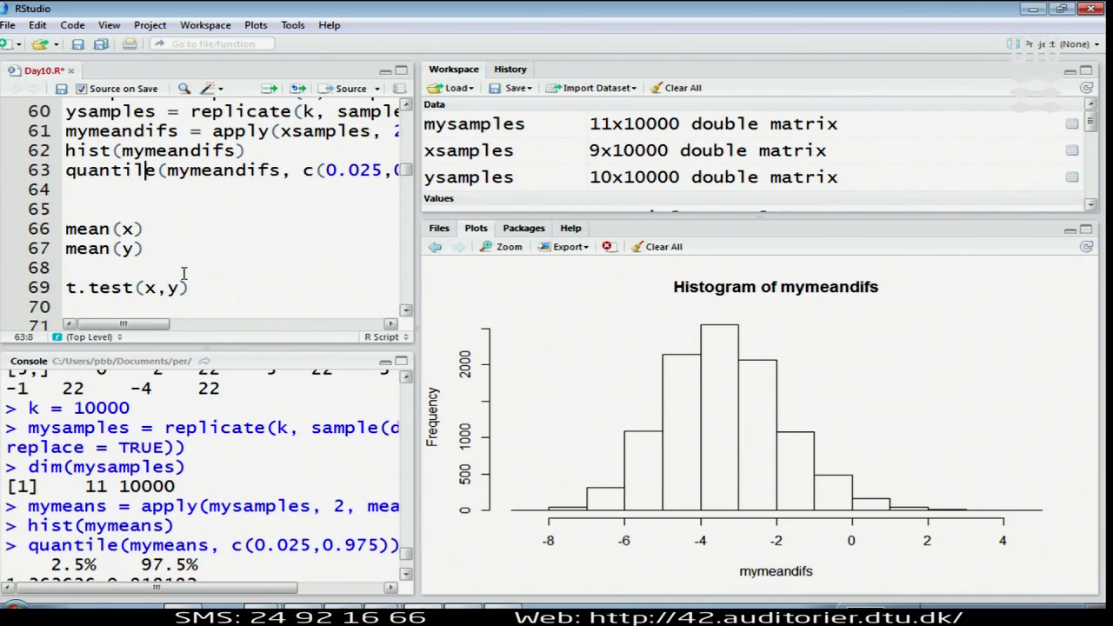
pyautogui.moveTo(419, 353); pyautogui.dragTo(777, 354)
pyautogui.click(359, 169)
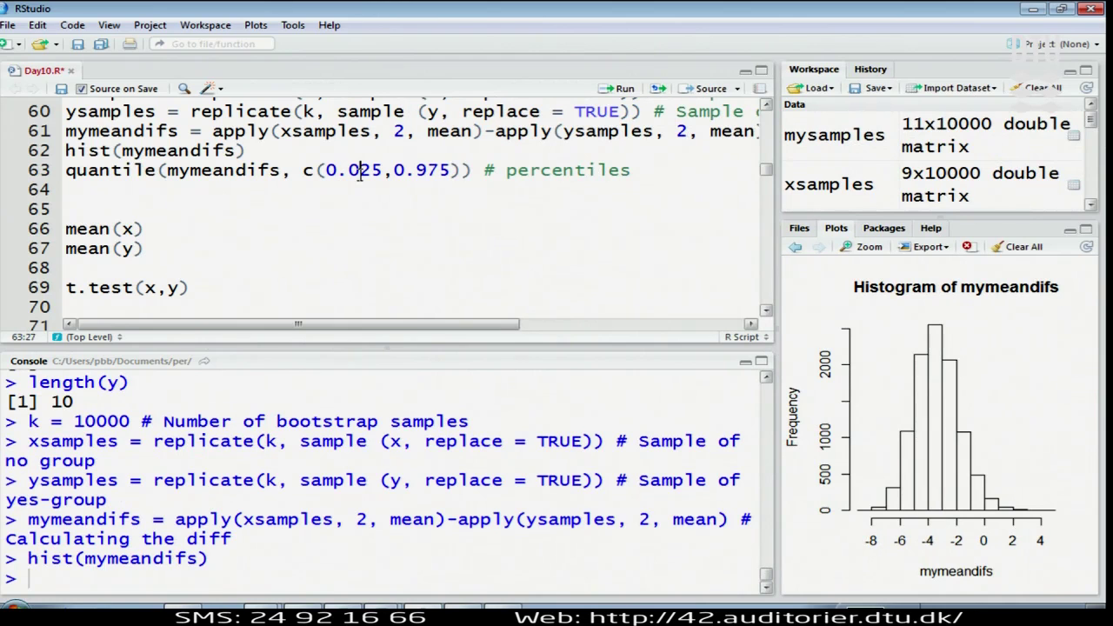
# - Get bootstrap percentiles -6.21 to -0.09, then run t.test(x,y): p = 0.06137, CI -6.92 to 0.19
pyautogui.hotkey('ctrl', 'Return')
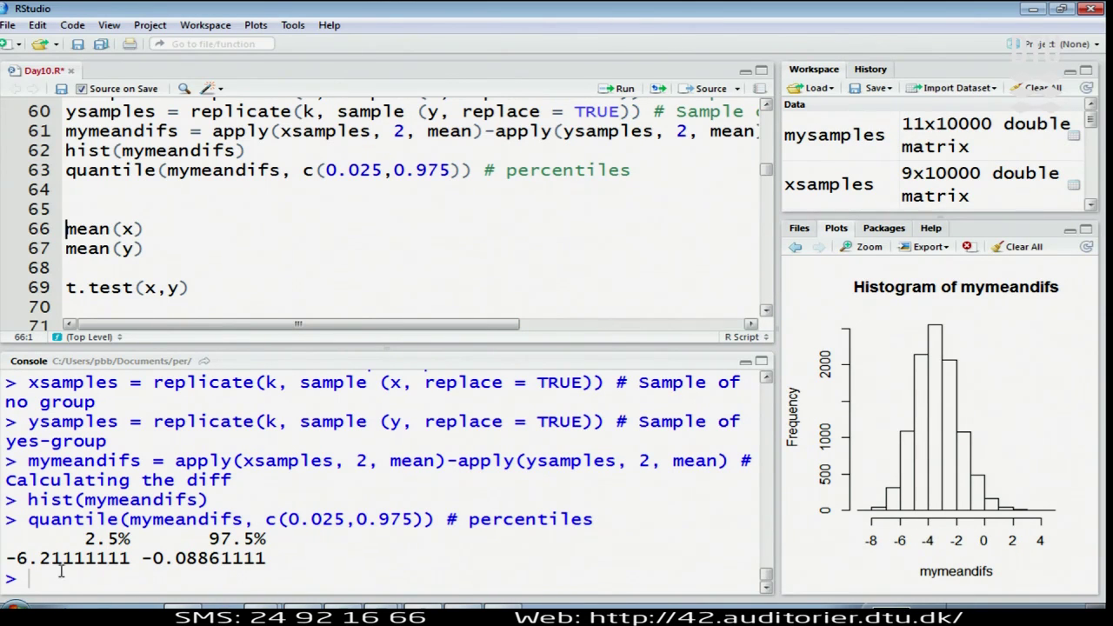
pyautogui.moveTo(8, 556); pyautogui.dragTo(292, 567)
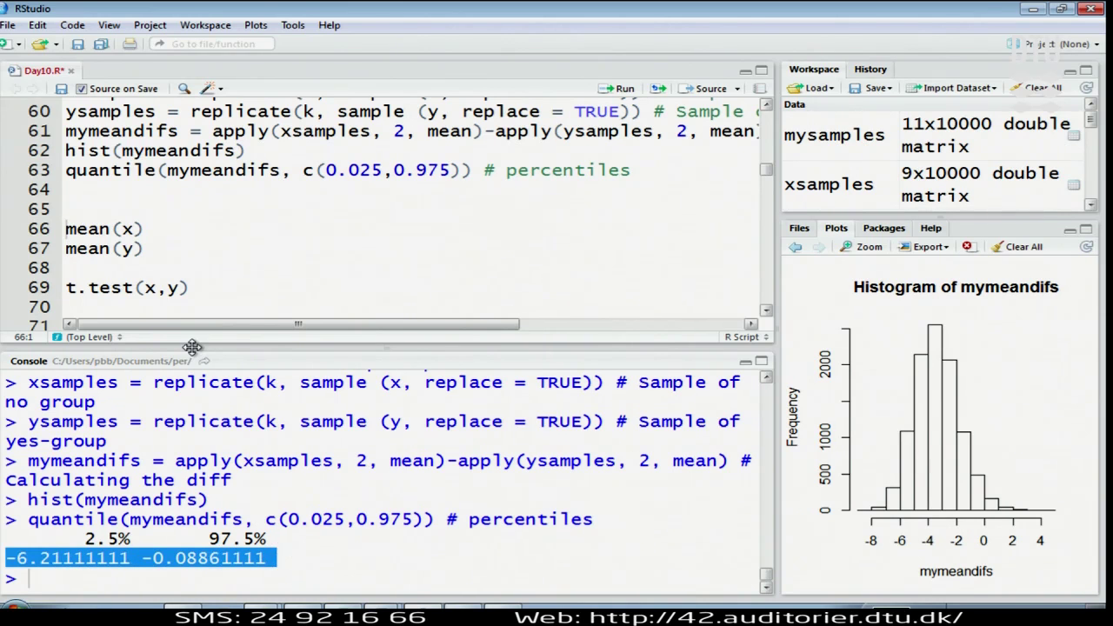
pyautogui.click(205, 240)
pyautogui.press('Down')
pyautogui.press('Down')
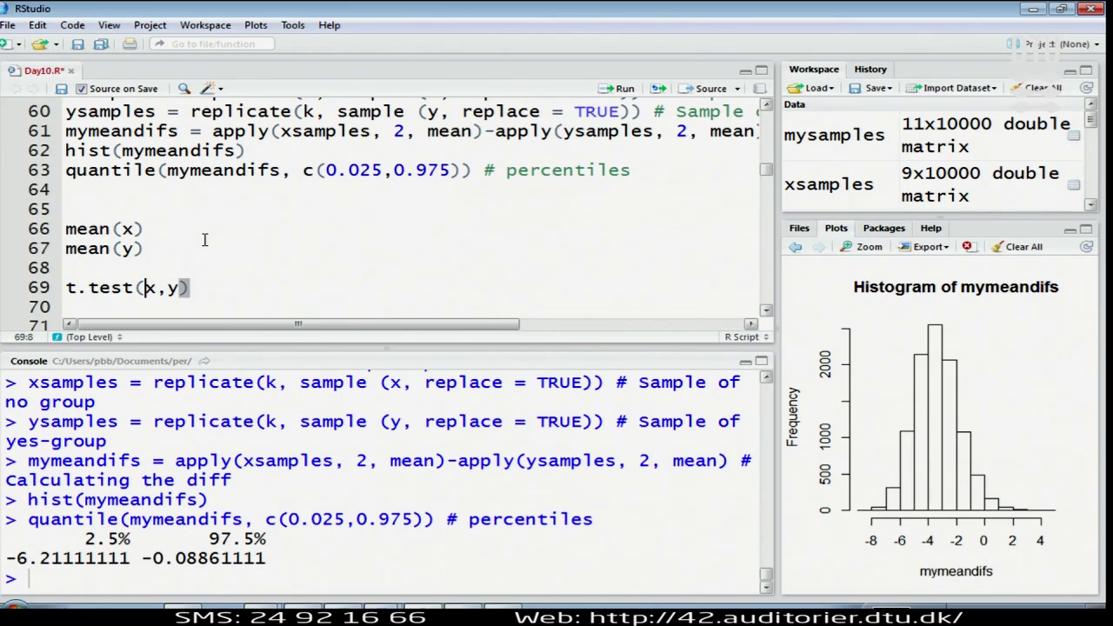
pyautogui.hotkey('ctrl', 'Return')
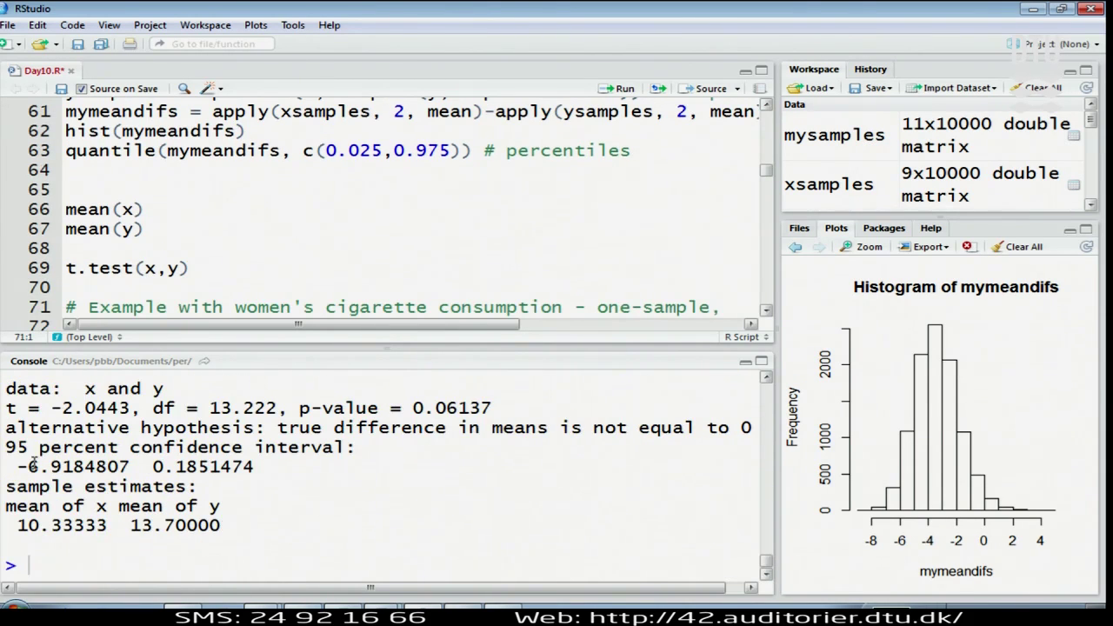
pyautogui.moveTo(18, 468); pyautogui.dragTo(293, 467)
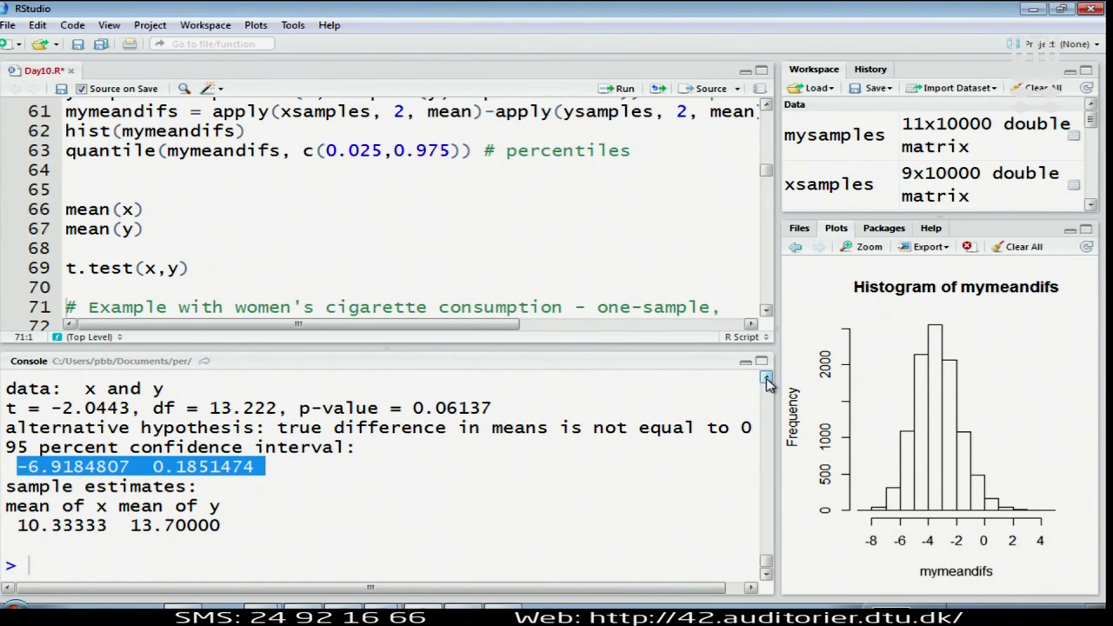
pyautogui.scroll(2, 766, 383)
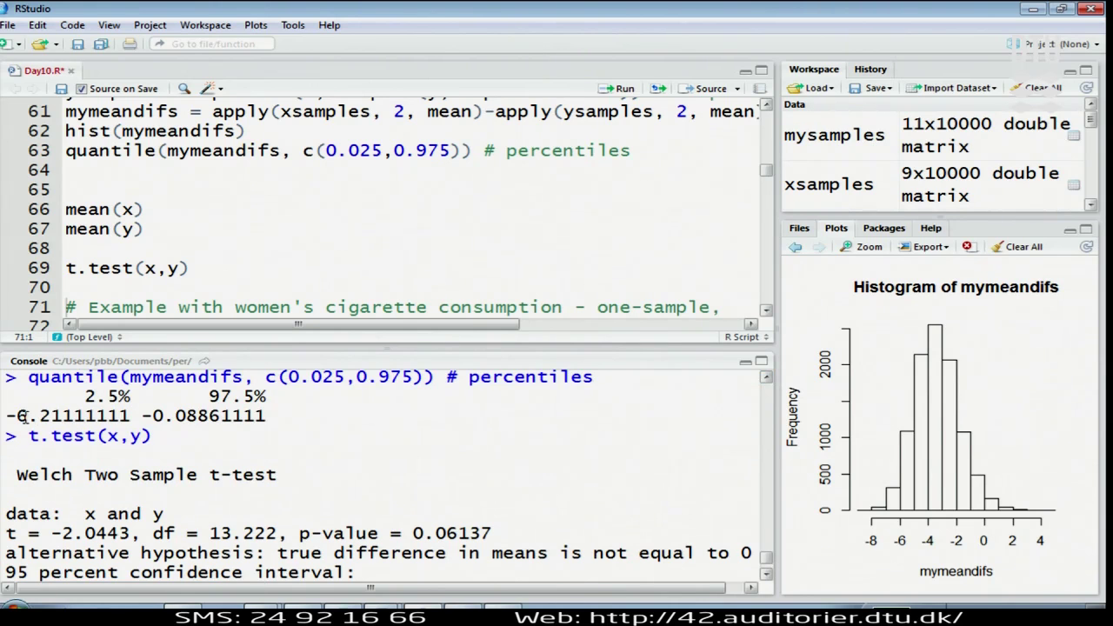
pyautogui.scroll(-2, 766, 570)
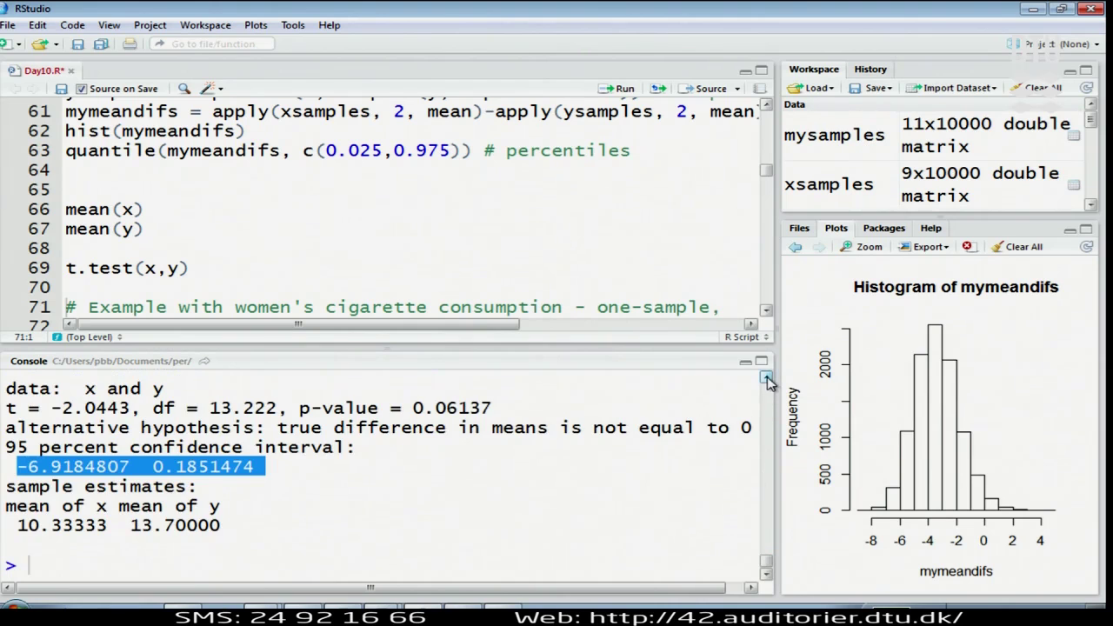
pyautogui.scroll(2, 768, 382)
pyautogui.scroll(2, 768, 383)
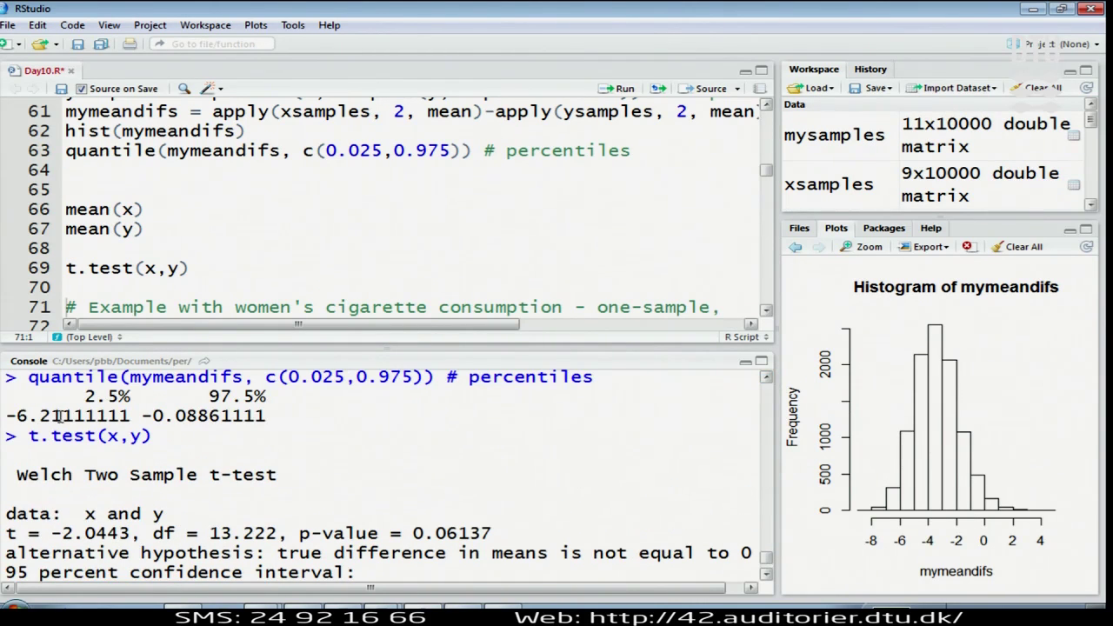
pyautogui.moveTo(6, 416); pyautogui.dragTo(290, 418)
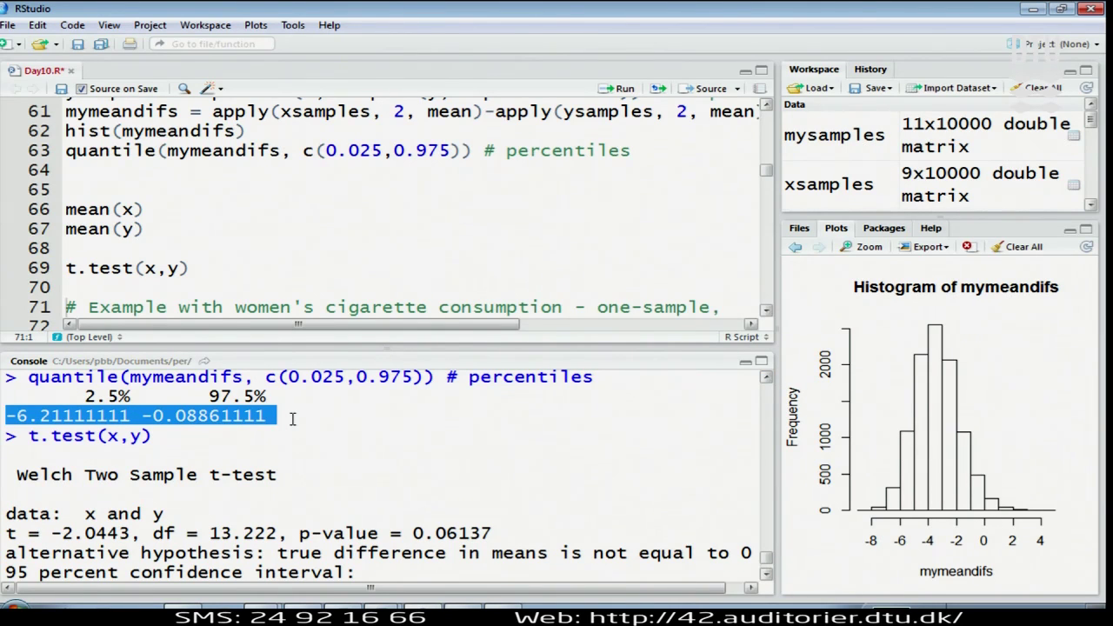
pyautogui.click(293, 419)
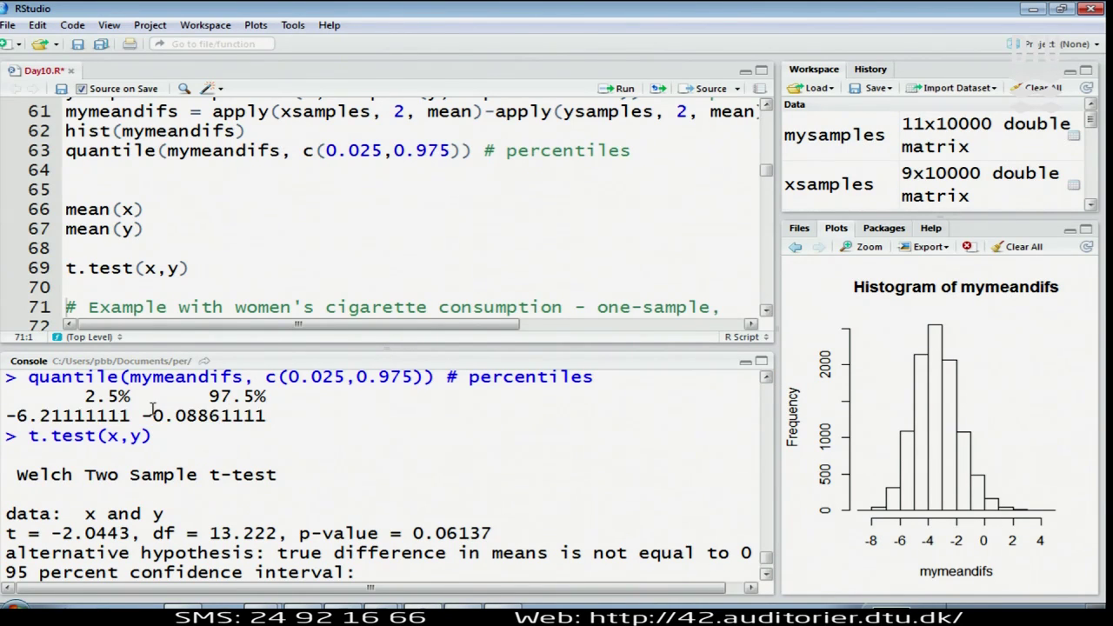
pyautogui.moveTo(141, 415); pyautogui.dragTo(279, 417)
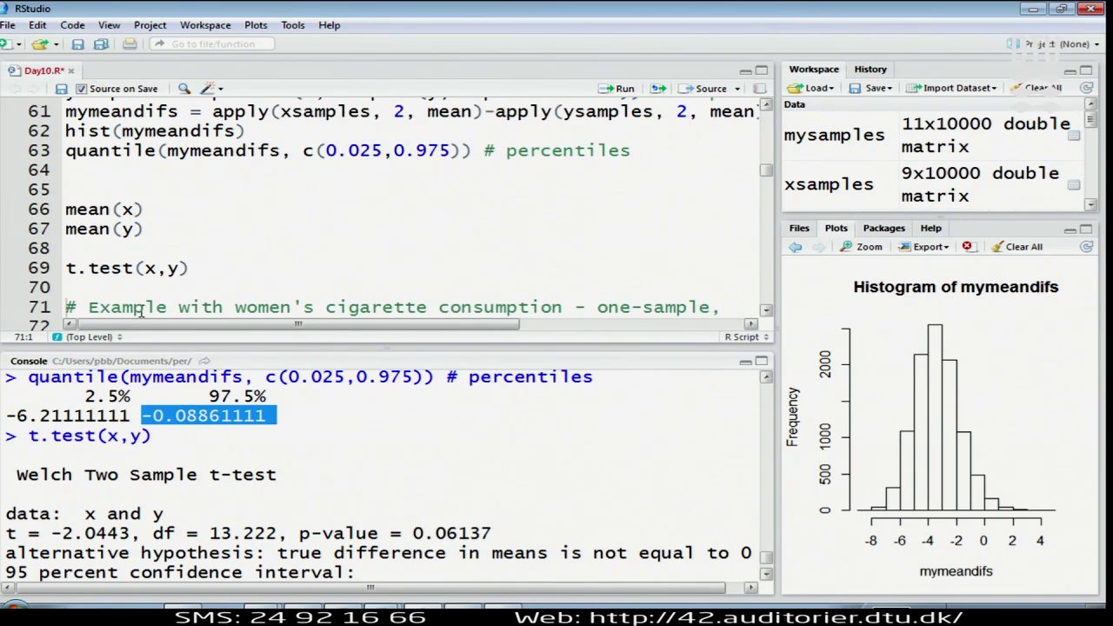
pyautogui.click(331, 273)
pyautogui.press('Down')
pyautogui.press('Down')
pyautogui.press('Down')
pyautogui.press('Down')
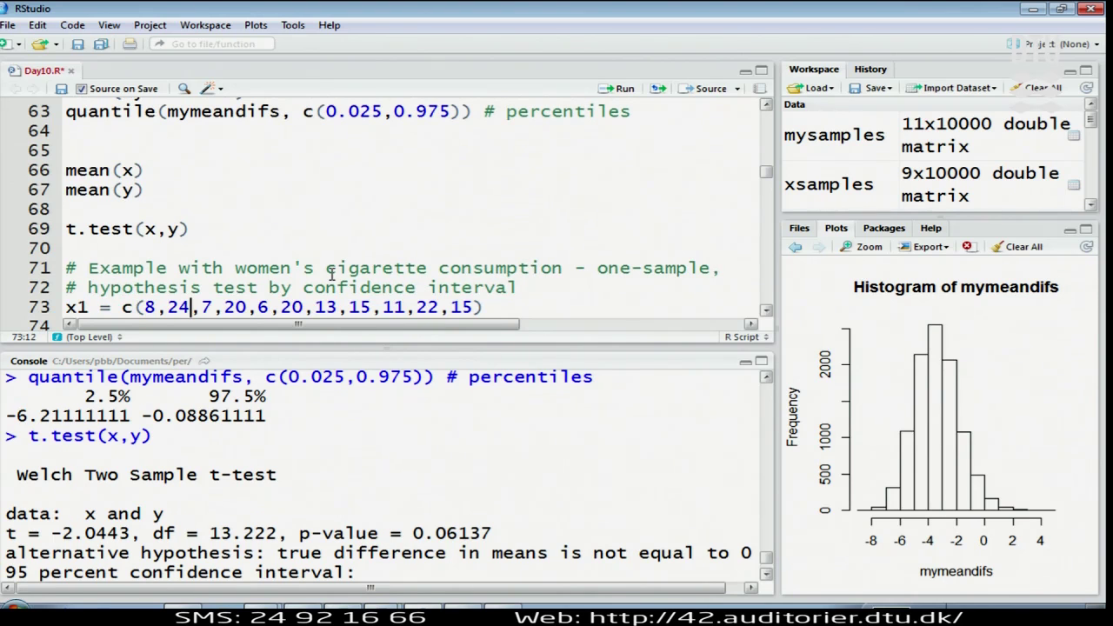
pyautogui.press('Up')
pyautogui.press('Up')
pyautogui.press('Up')
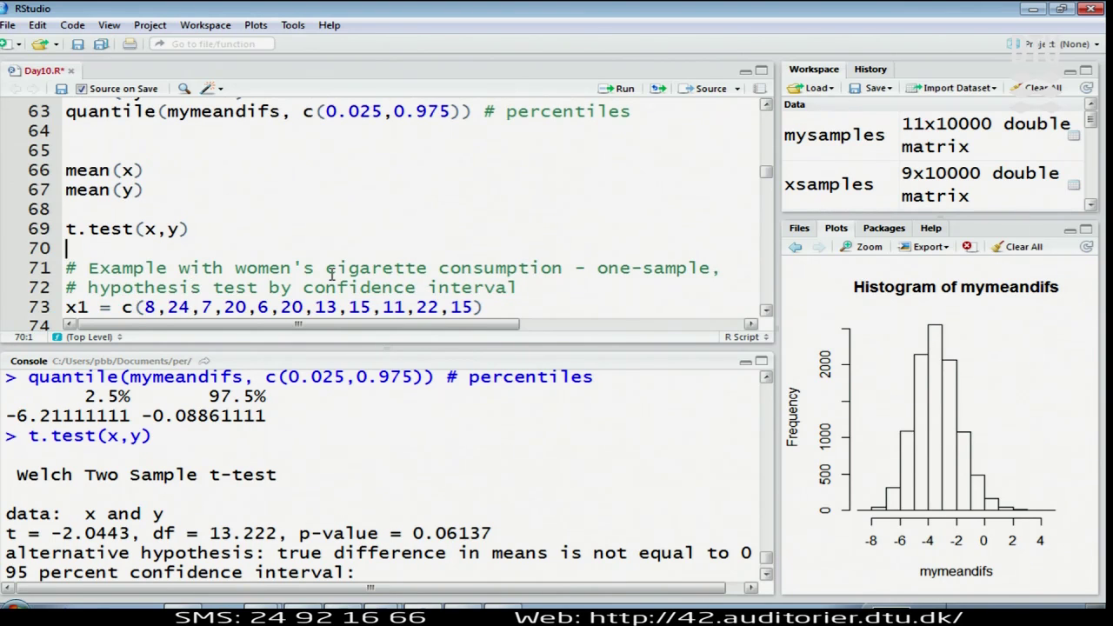